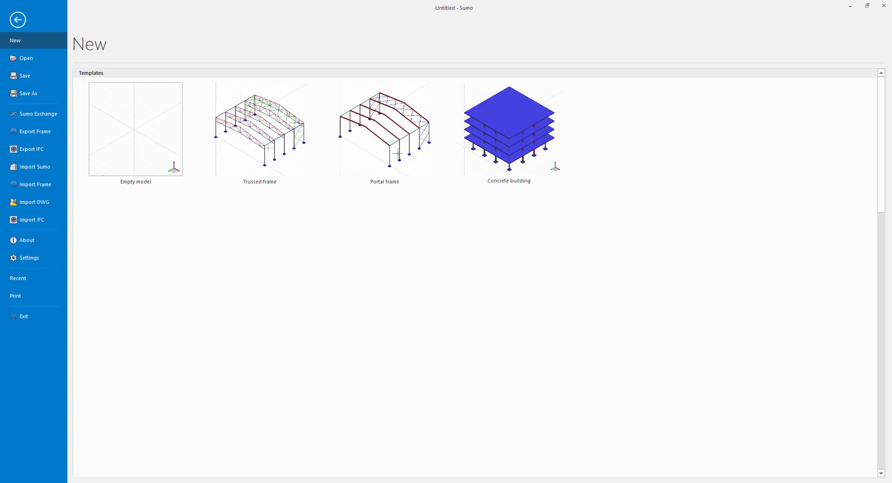
Step: Create an empty model, and start a new model from the Trussed frame template instead
click(136, 129)
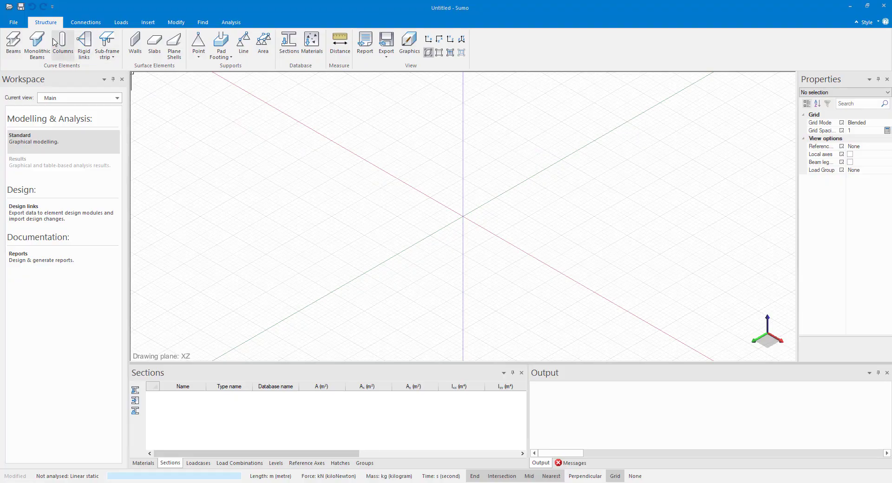
click(14, 22)
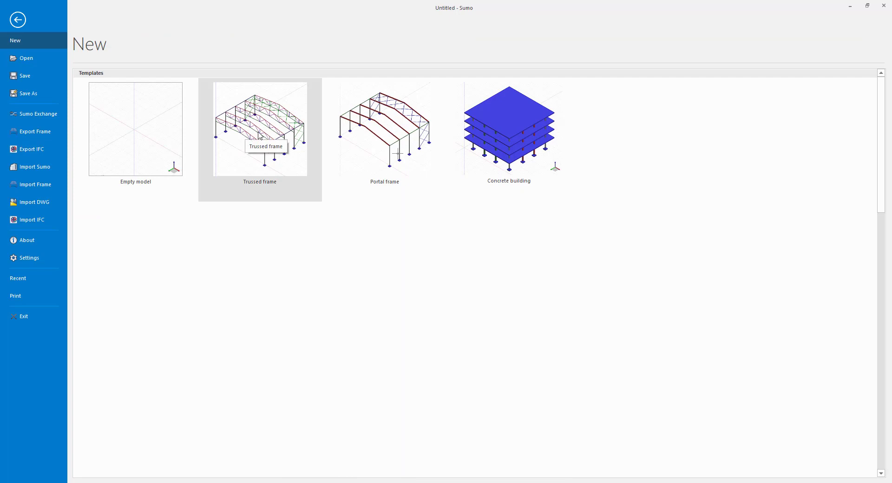
click(260, 135)
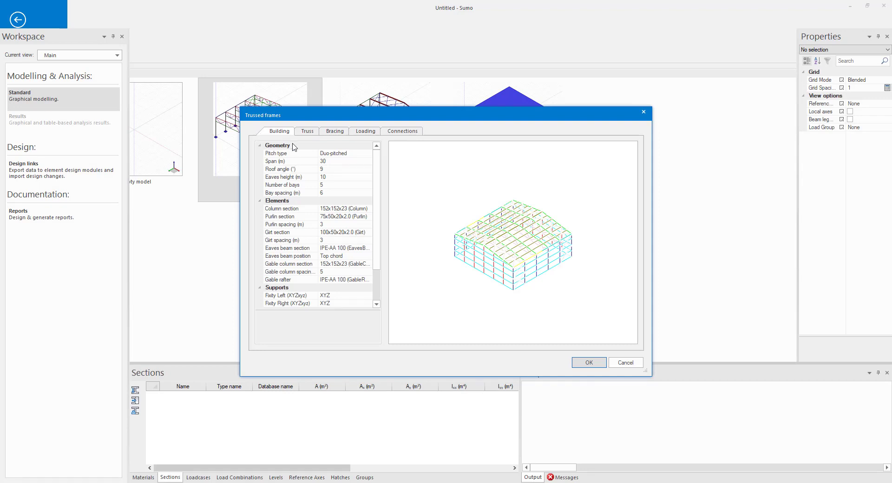
Step: Try the Mono-pitched pitch type for the building and set it back to Duo-pitched
click(368, 156)
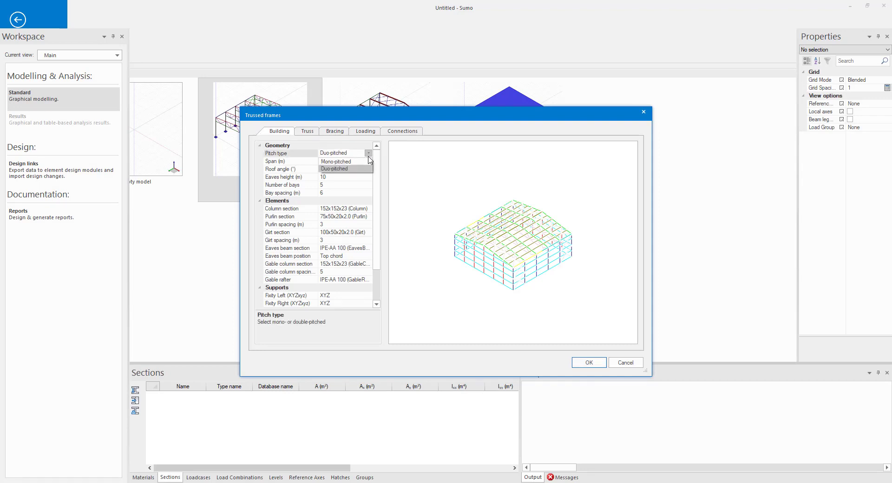
click(370, 164)
click(370, 165)
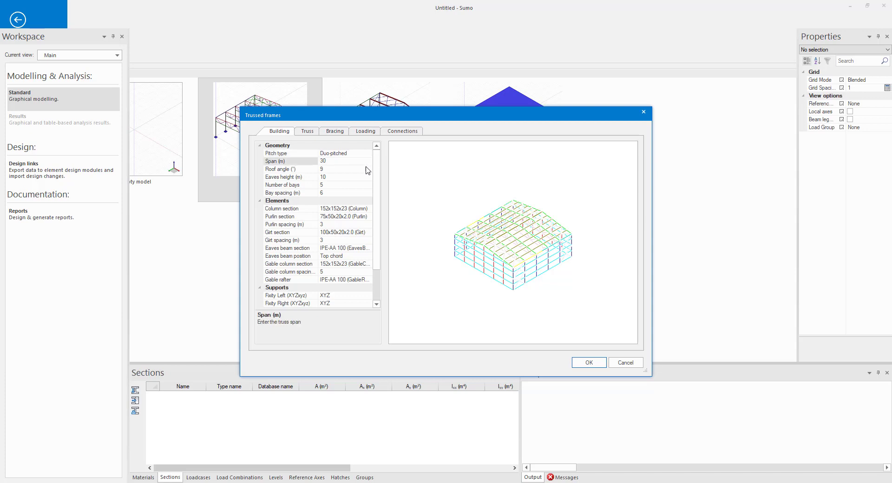
click(367, 171)
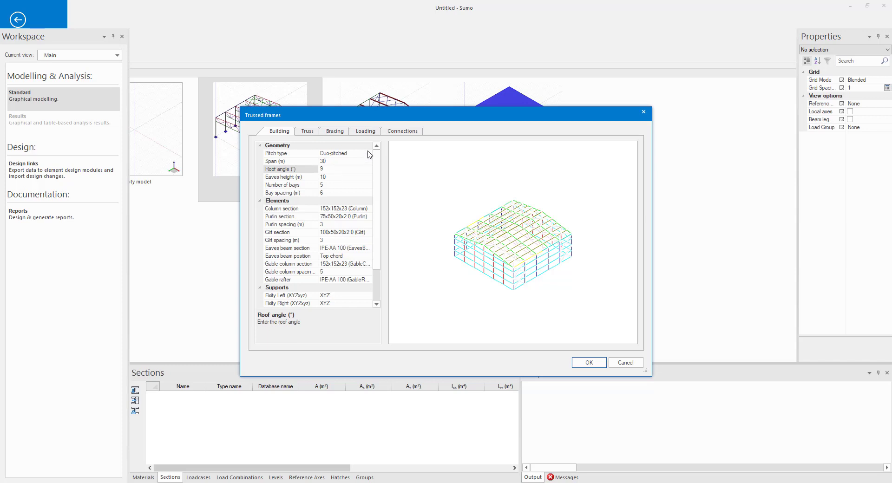
click(368, 154)
click(367, 163)
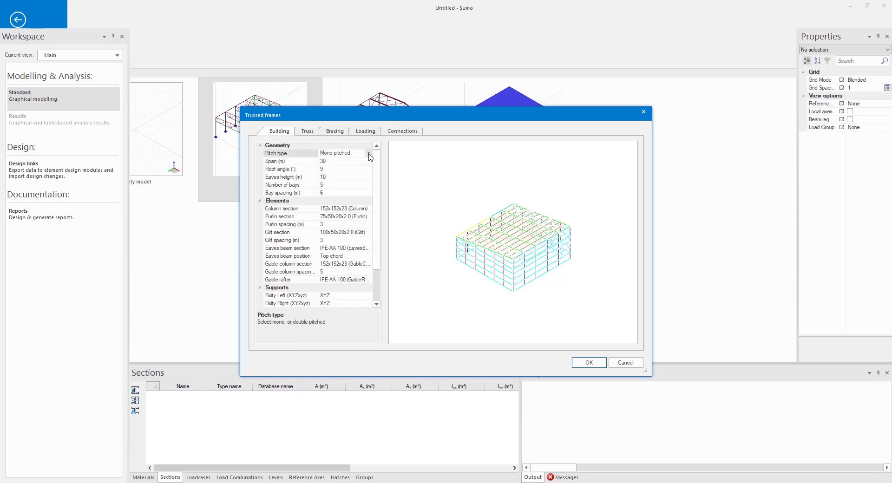
click(368, 153)
click(366, 169)
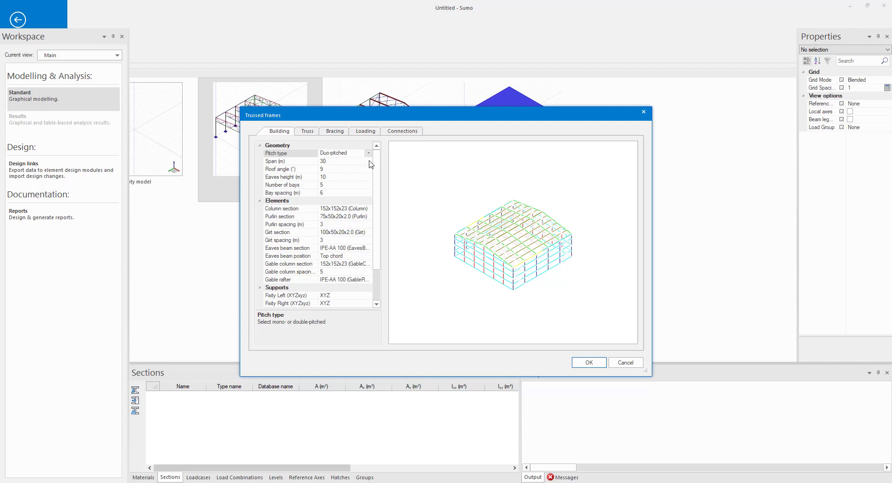
Step: Set the building's truss span to 15 m
click(370, 163)
click(316, 160)
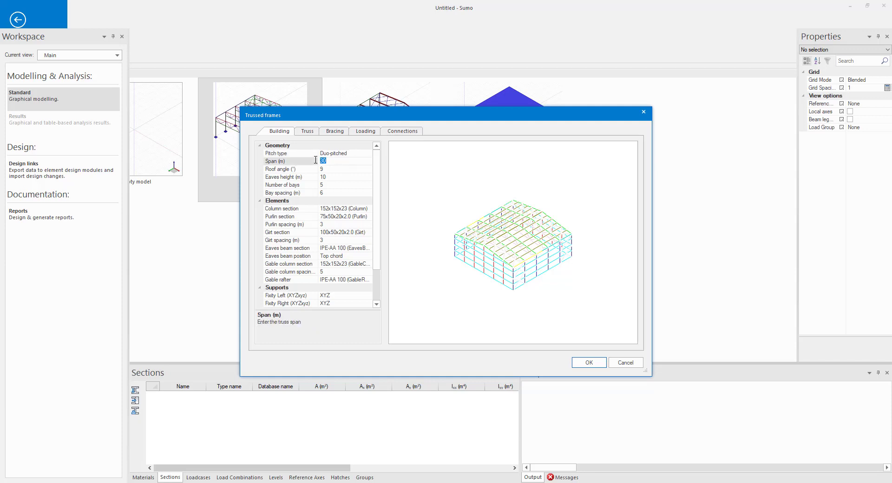
text(15)
key(Return)
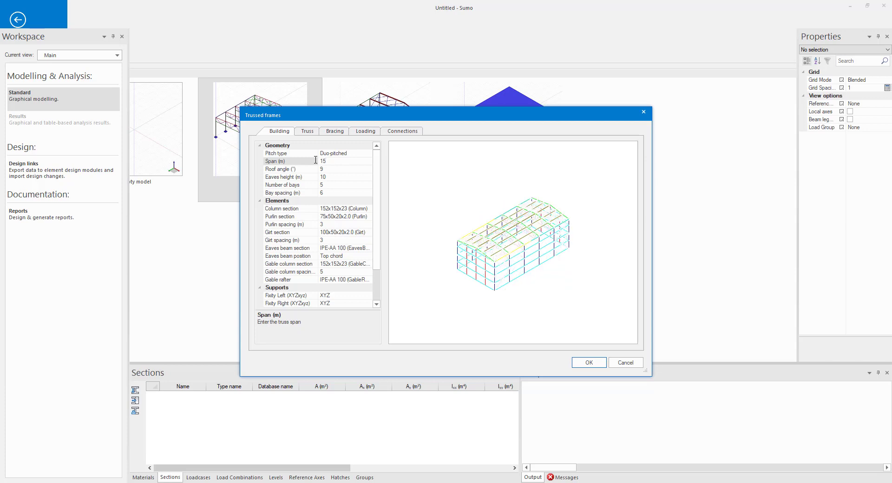
Step: Set the building's roof angle to 15° and its number of bays to 2
click(331, 169)
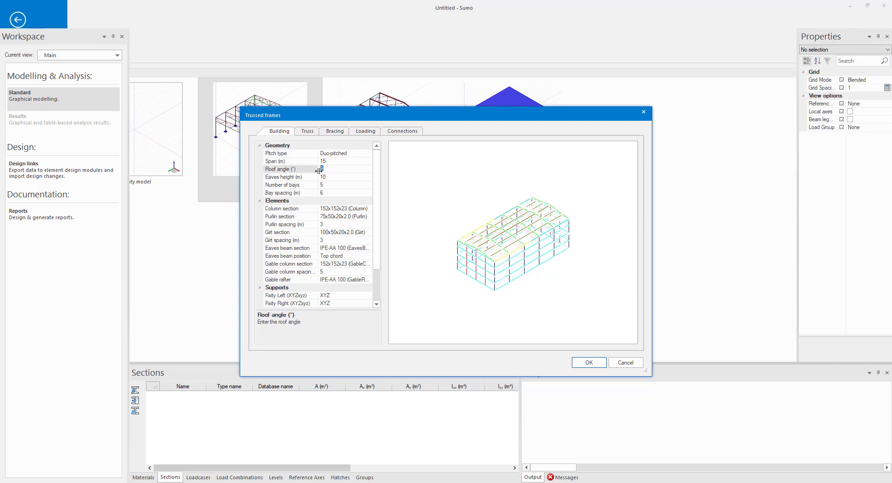
text(15)
key(Return)
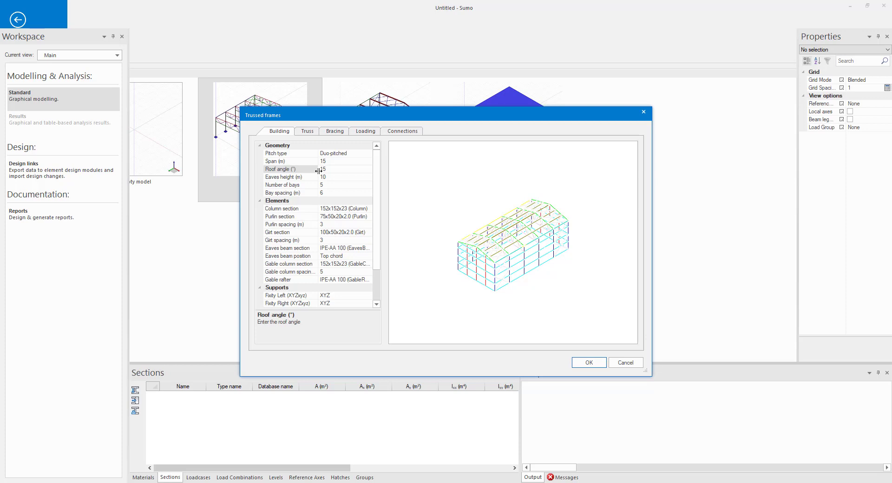
click(326, 185)
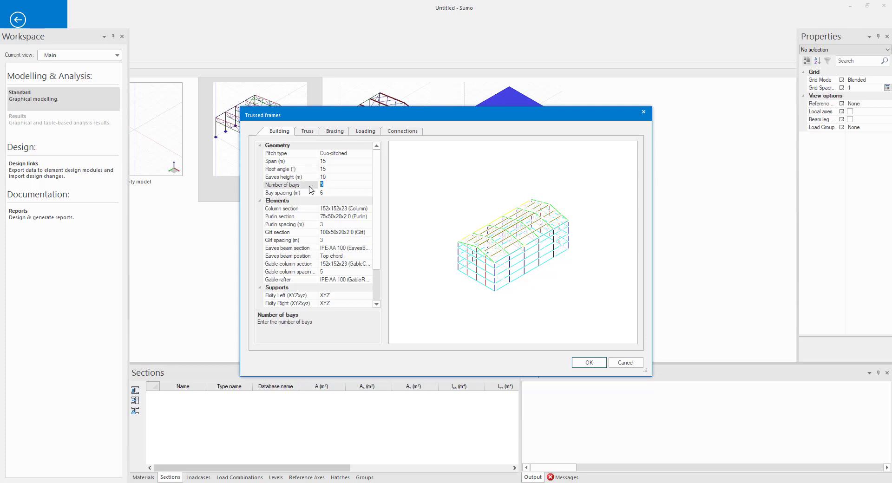
text(2)
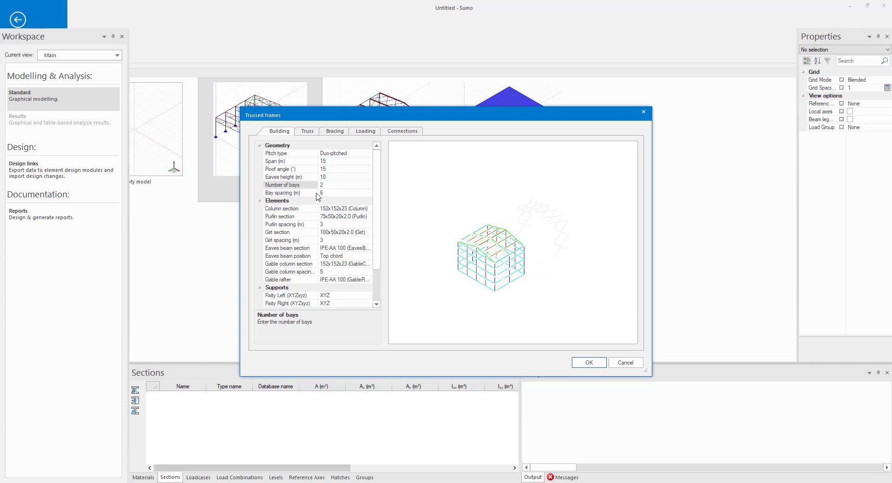
Step: In the truss settings, try the Pratt truss type and set it back to Warren
click(312, 133)
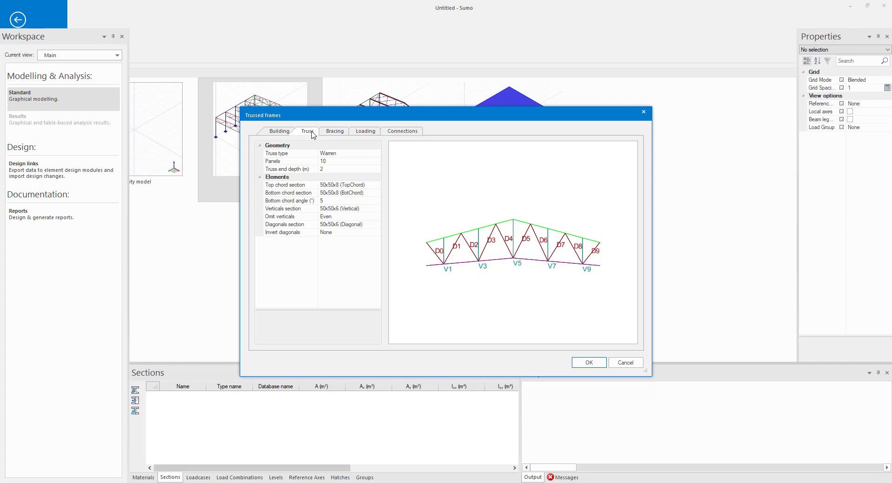
click(377, 153)
click(377, 163)
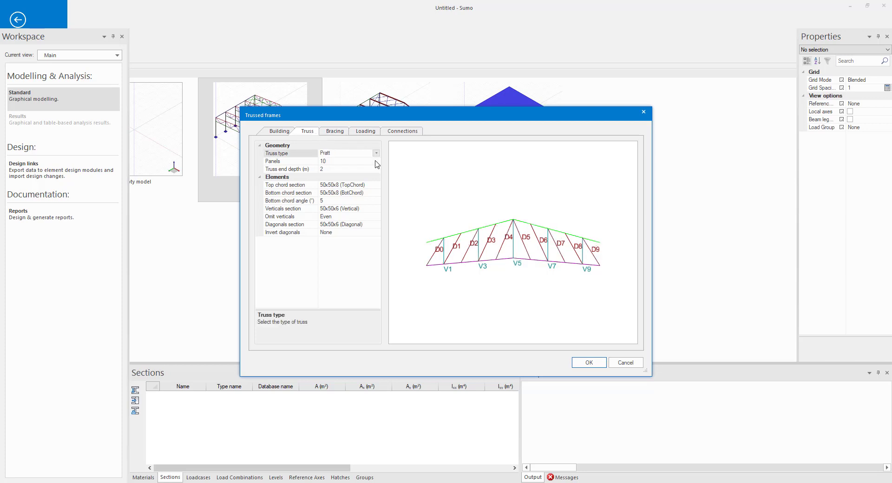
click(376, 154)
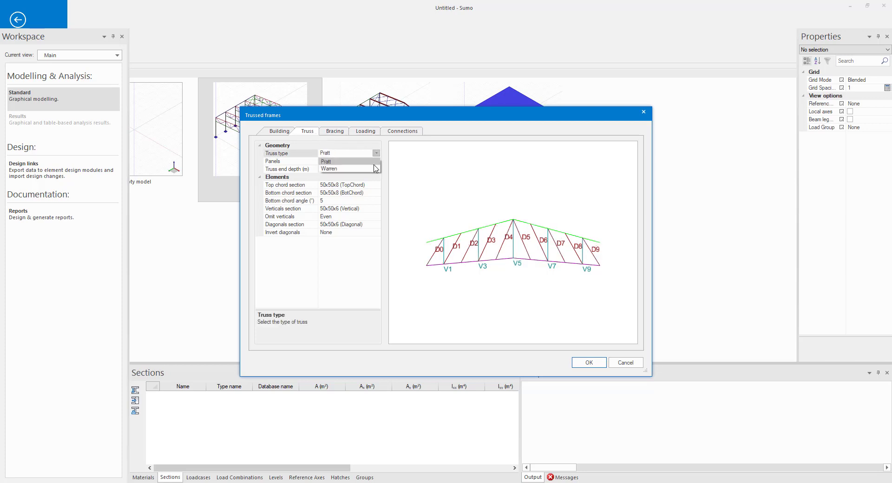
click(375, 169)
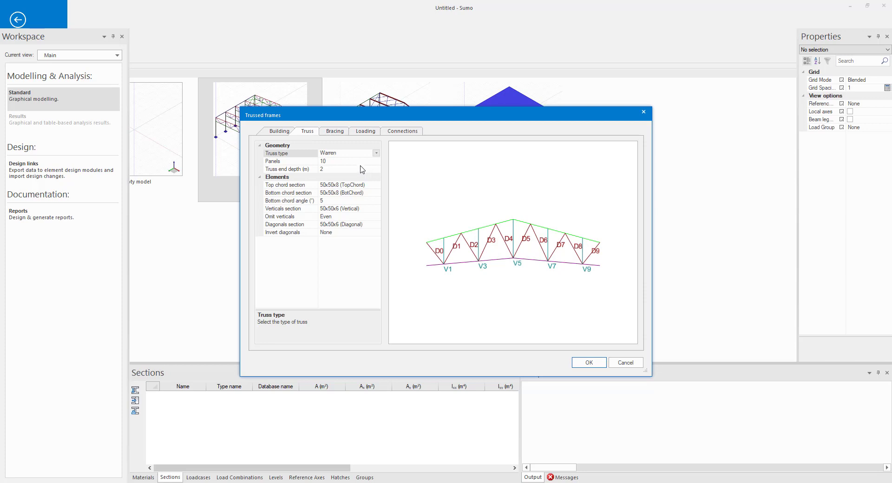
Step: Set the number of truss panels to 6
click(327, 163)
click(323, 161)
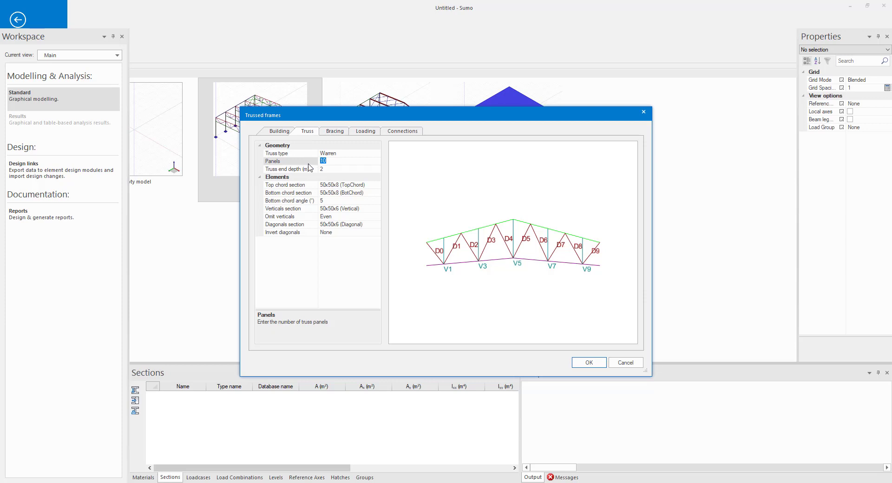
text(6)
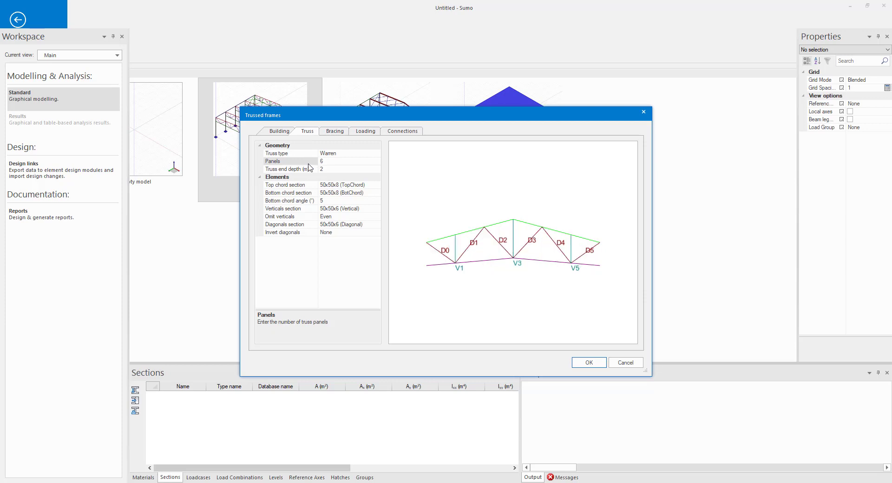
Step: Look through the available top chord sections and set the truss's bottom chord angle to 0°
click(369, 186)
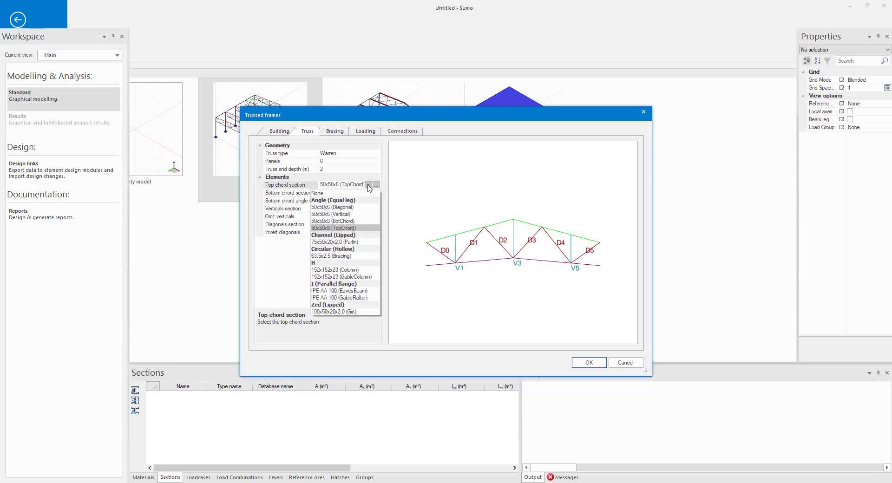
click(368, 186)
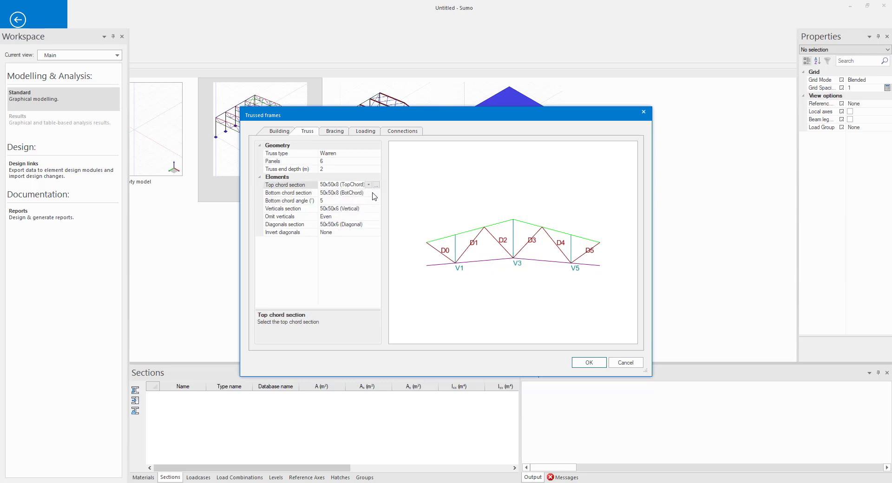
click(337, 200)
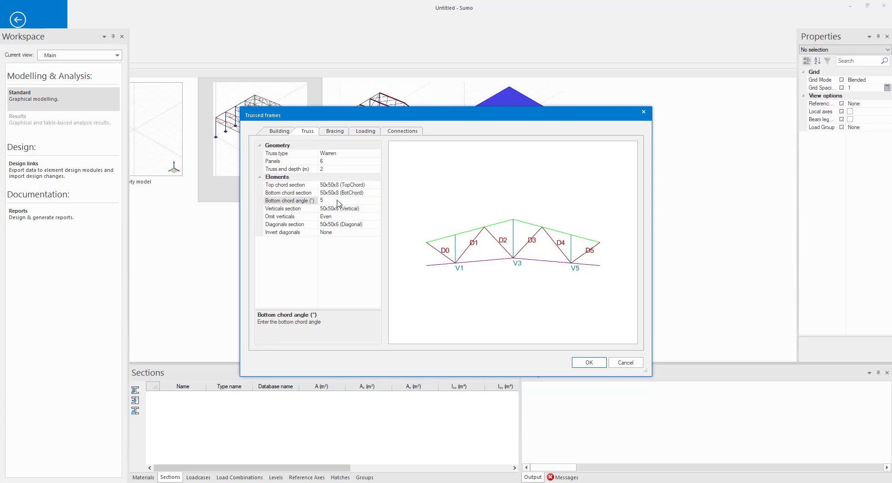
key(BackSpace)
key(Return)
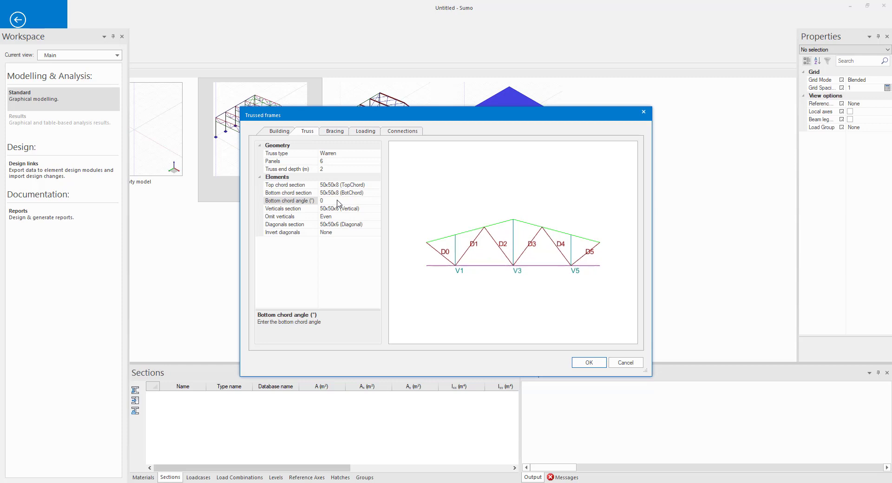
Step: Try the All, Even, Odd and None options for omitting the truss verticals
click(370, 218)
click(376, 216)
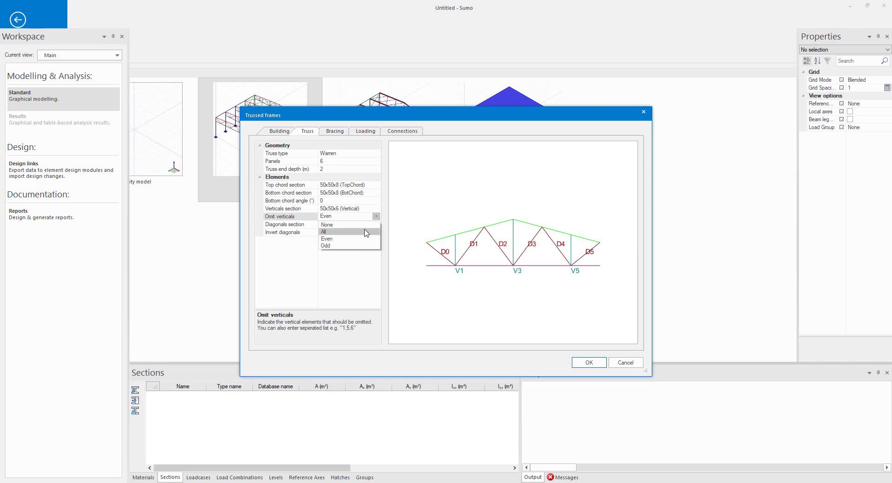
click(366, 232)
click(376, 216)
click(370, 239)
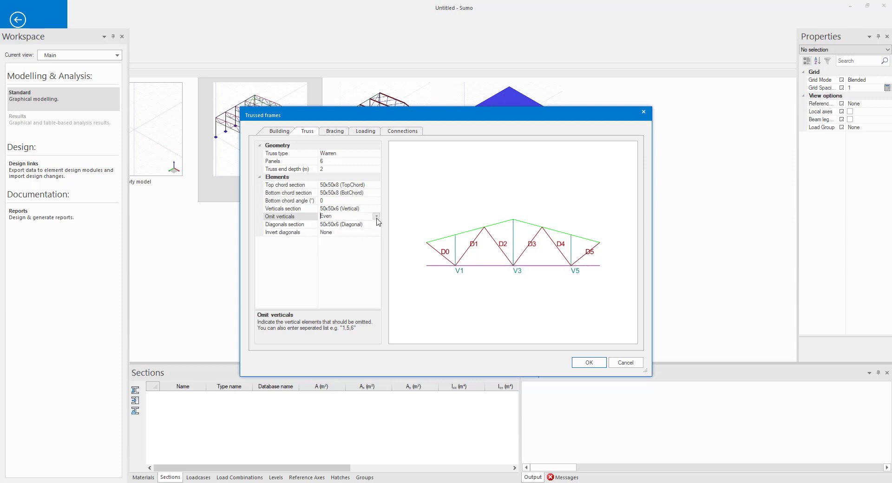
click(376, 216)
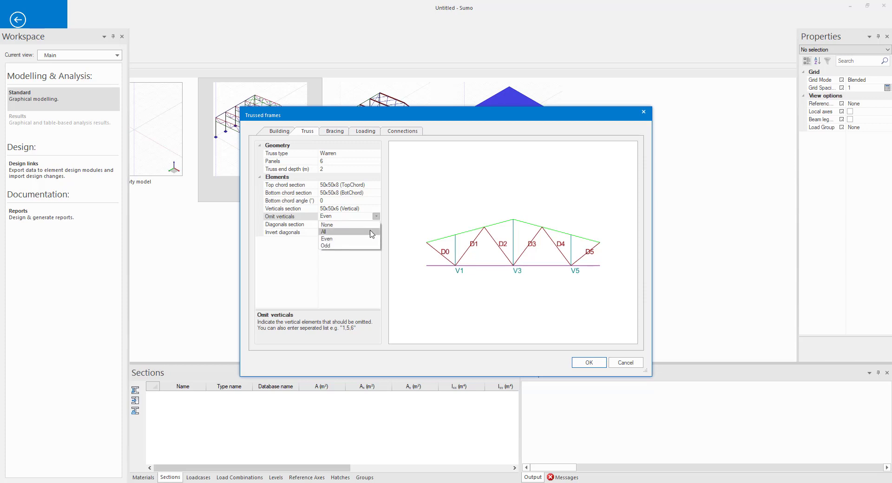
click(368, 249)
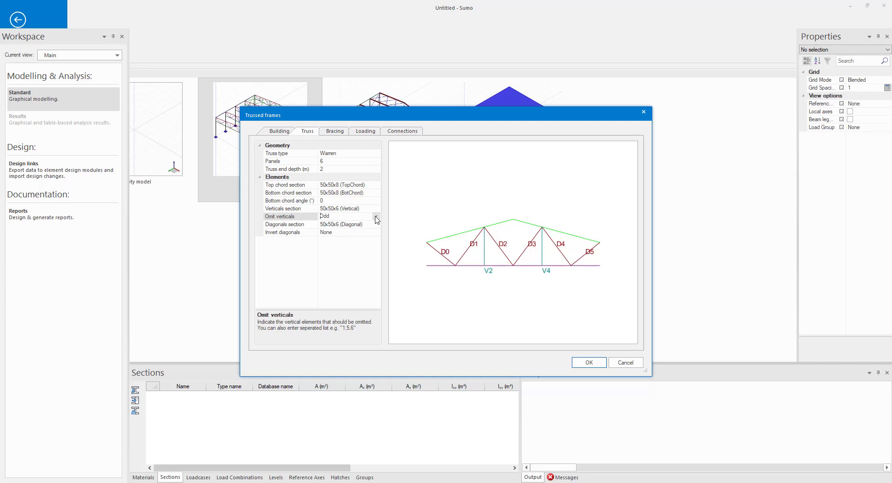
click(376, 217)
click(368, 225)
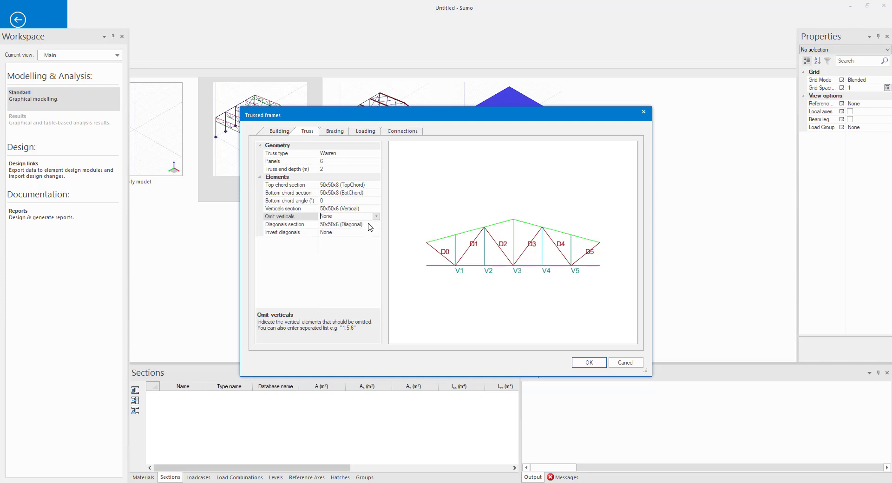
Step: Omit only truss verticals 1 and 4 by entering the list 1,4
double_click(340, 215)
text(1,4)
key(Return)
Step: Try the All, Even, Odd and None options for inverting the truss diagonals
click(370, 232)
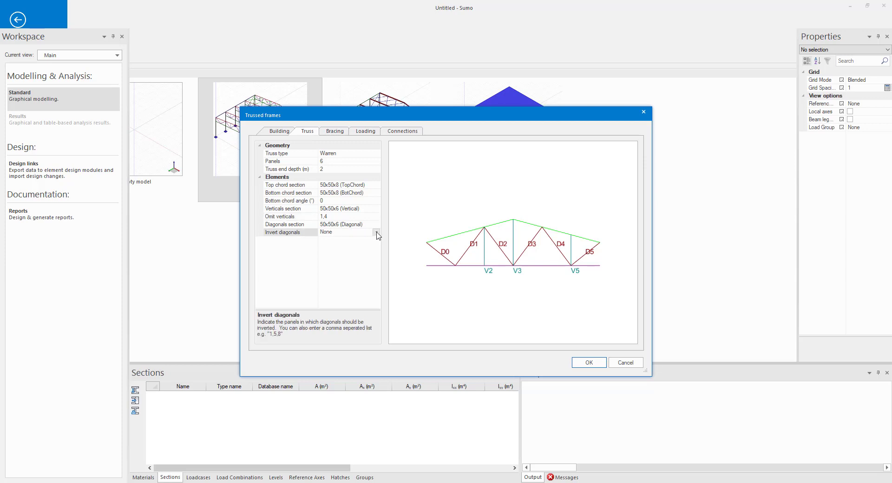
click(377, 232)
click(365, 251)
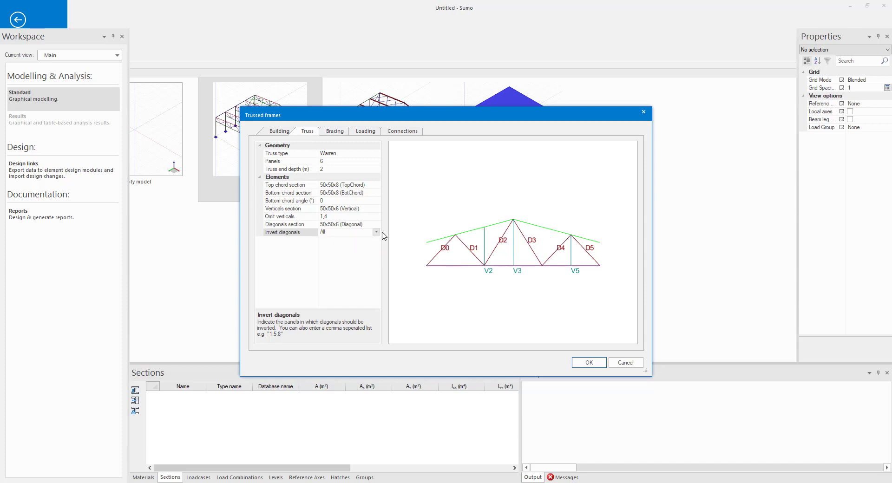
click(376, 232)
click(363, 254)
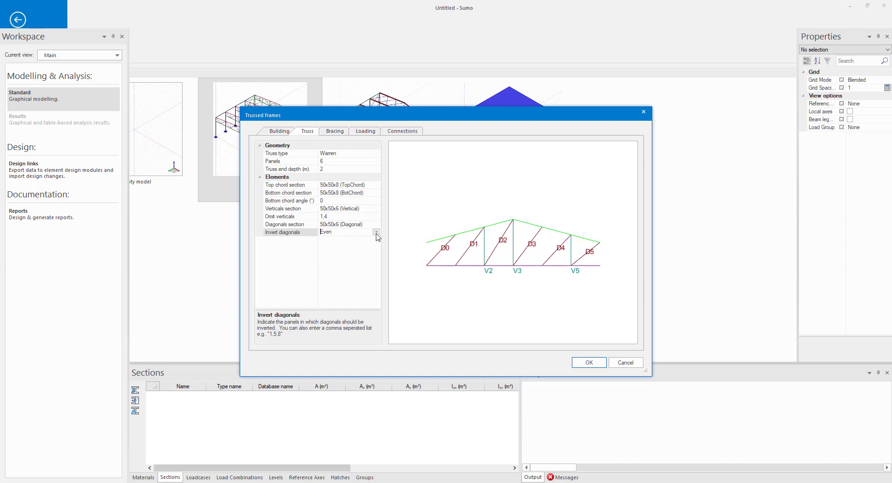
click(376, 232)
click(366, 262)
click(377, 233)
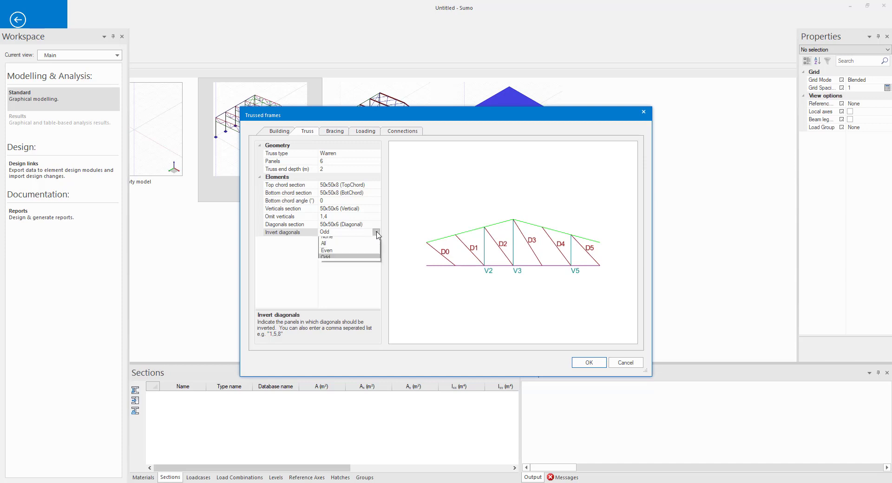
click(365, 240)
Step: Invert the truss diagonals in panels 2 and 3 only by entering the list 2,3
drag(344, 234, 307, 235)
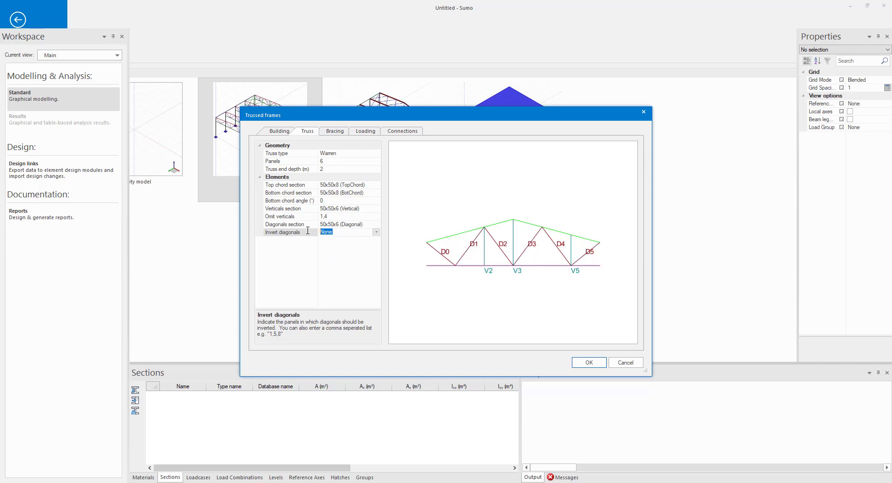
text(2,3)
key(Return)
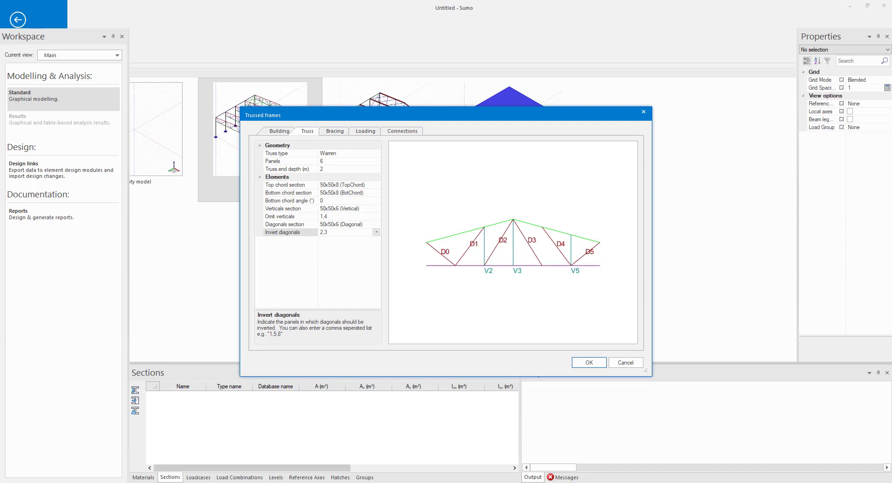
Step: Set the bracing type of the building to None
click(333, 132)
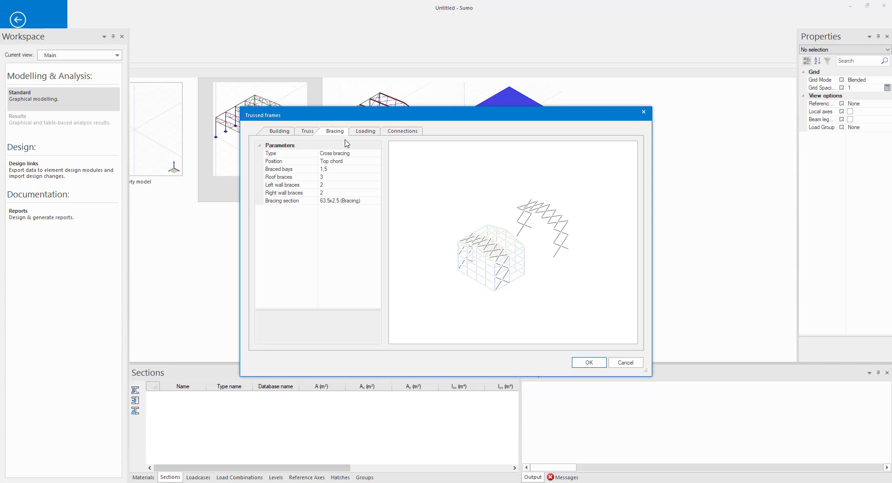
click(377, 153)
click(370, 162)
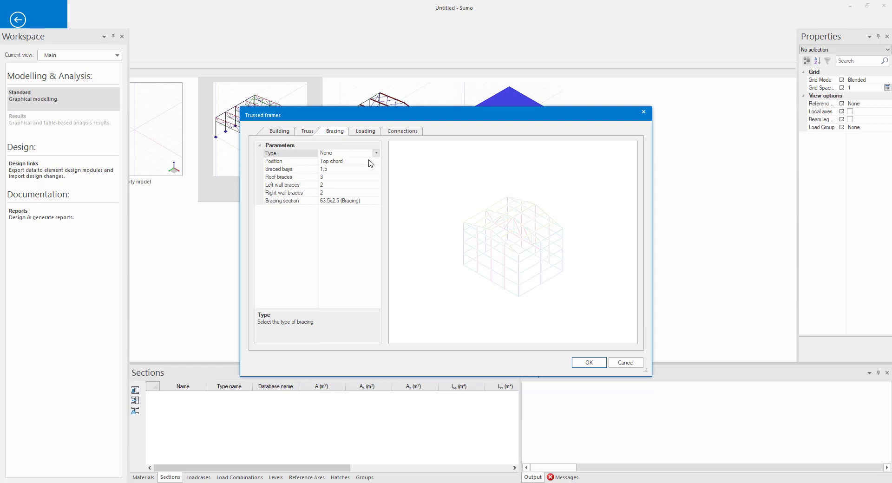
Step: Review the baseplate connection and loading settings and check the available wind codes, keeping SANS 10160-3:2018
click(403, 132)
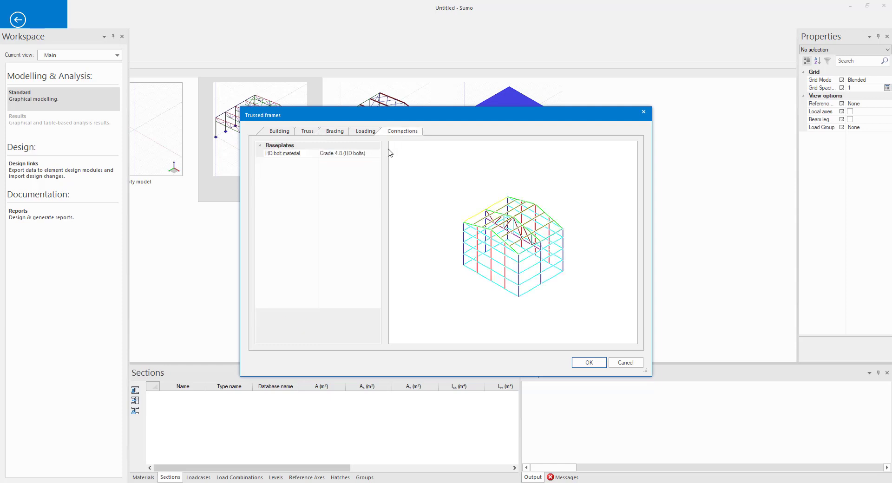
click(365, 132)
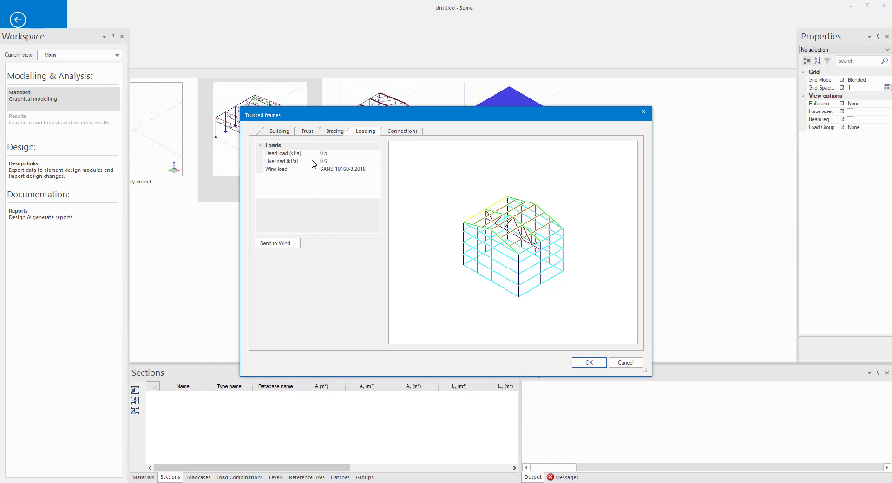
click(379, 171)
click(379, 171)
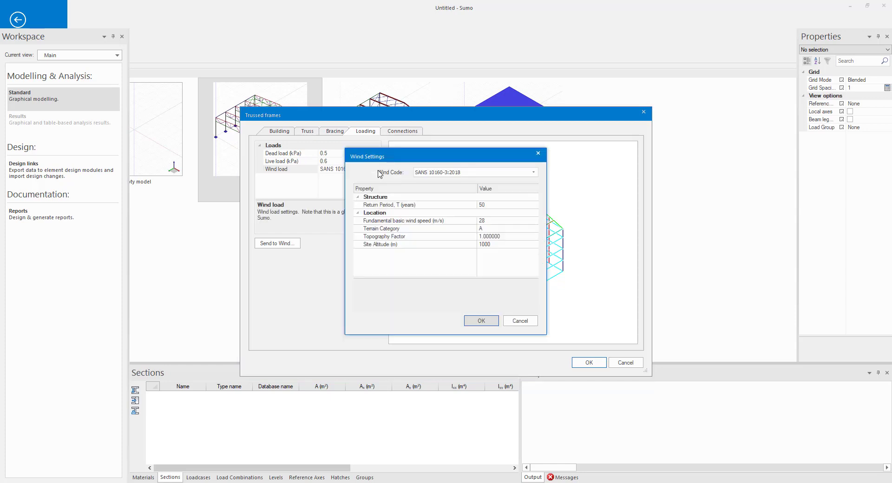
click(533, 173)
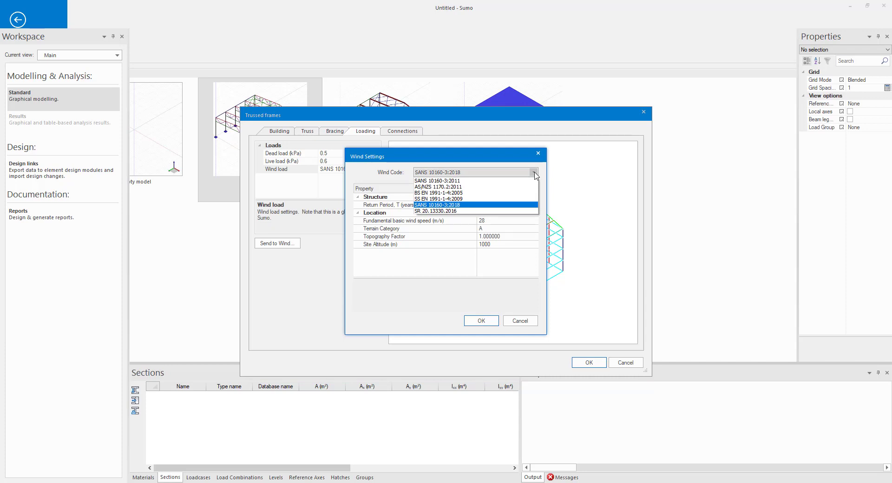
click(534, 173)
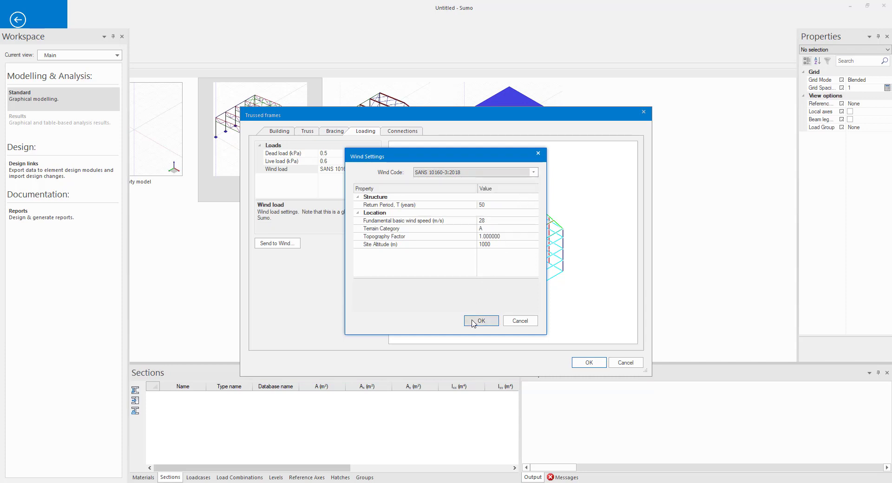
click(473, 323)
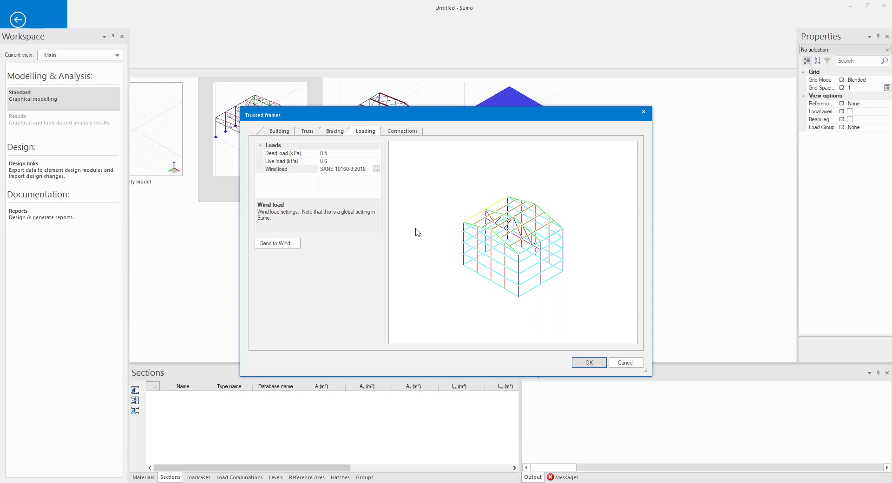
Step: Generate the trussed-frame model from the configured template and make all seven loadcases visible
click(590, 363)
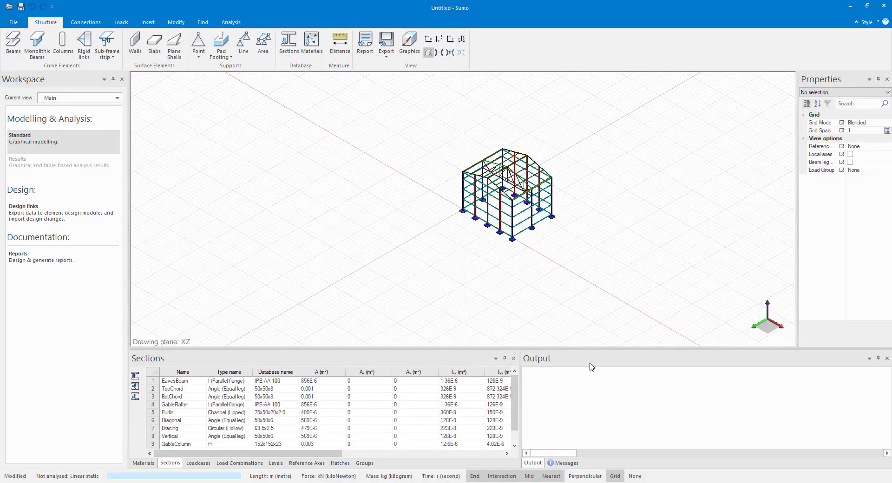
scroll(572, 193, up, 4)
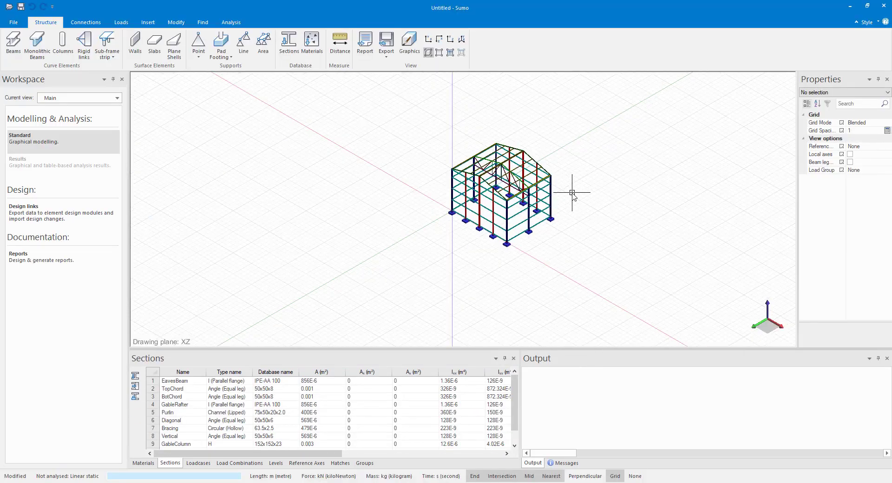
mouse_move(572, 194)
middle_down()
mouse_move(573, 239)
mouse_move(538, 247)
mouse_move(530, 206)
middle_up()
drag(323, 381, 323, 428)
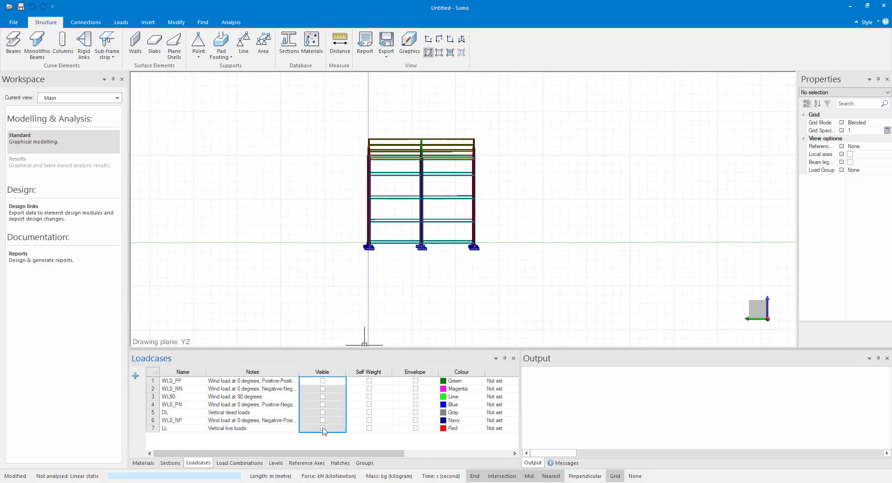
click(323, 428)
Step: Delete both end frames and the members linking the frames, leaving only the middle trussed frame
drag(392, 294, 335, 109)
drag(519, 110, 447, 297)
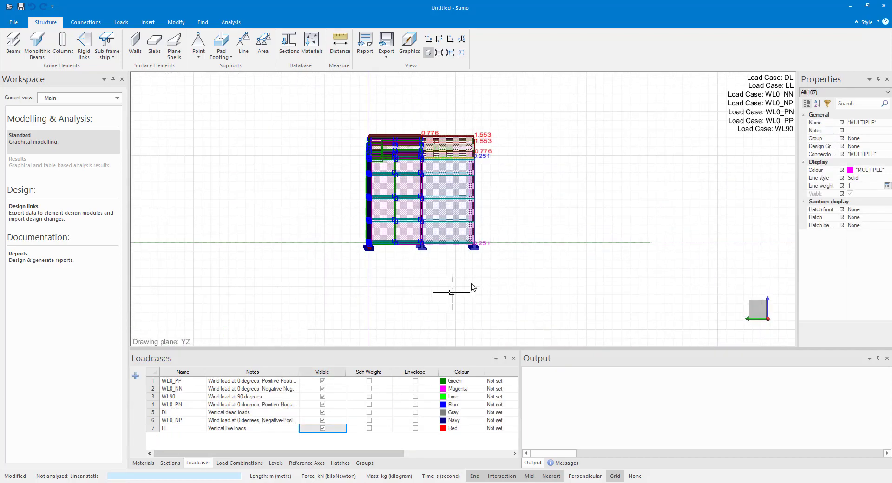
key(Delete)
drag(437, 111, 374, 269)
key(Delete)
Step: Delete the columns and supports of the remaining frame so only the truss is left, and show it in isometric view
click(429, 42)
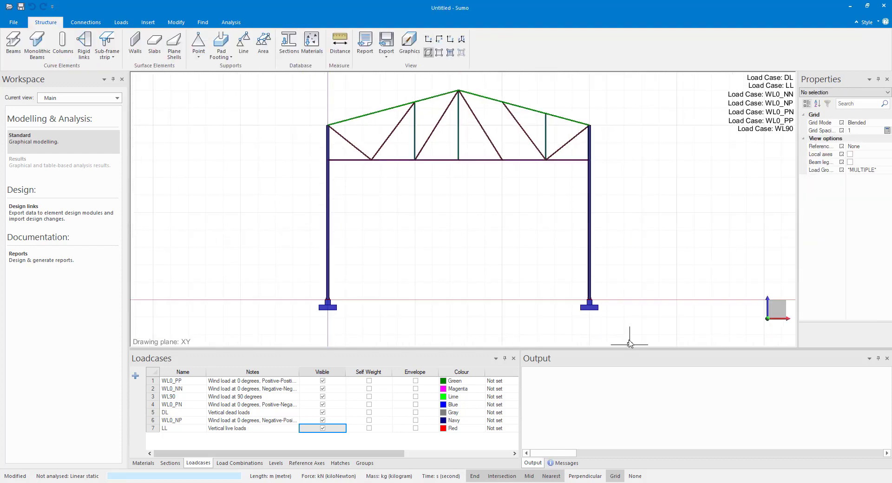
drag(630, 341, 305, 275)
key(Delete)
click(427, 41)
scroll(418, 165, down, 1)
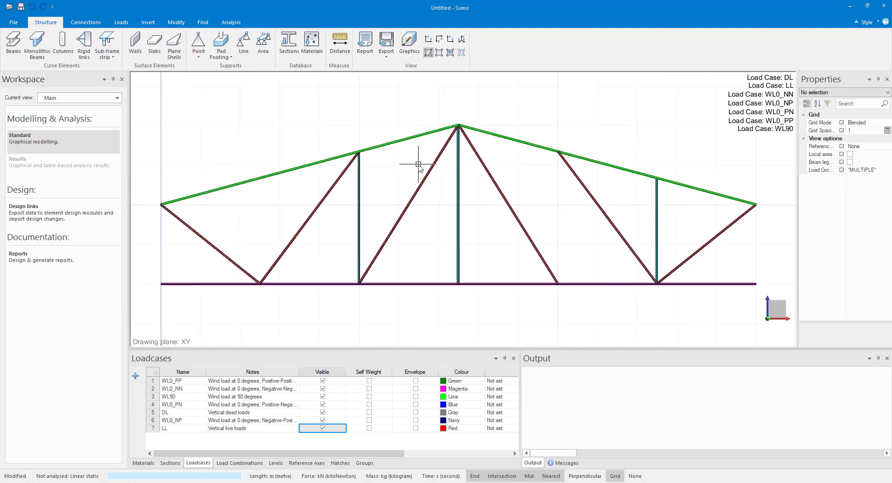
click(461, 39)
scroll(481, 148, down, 1)
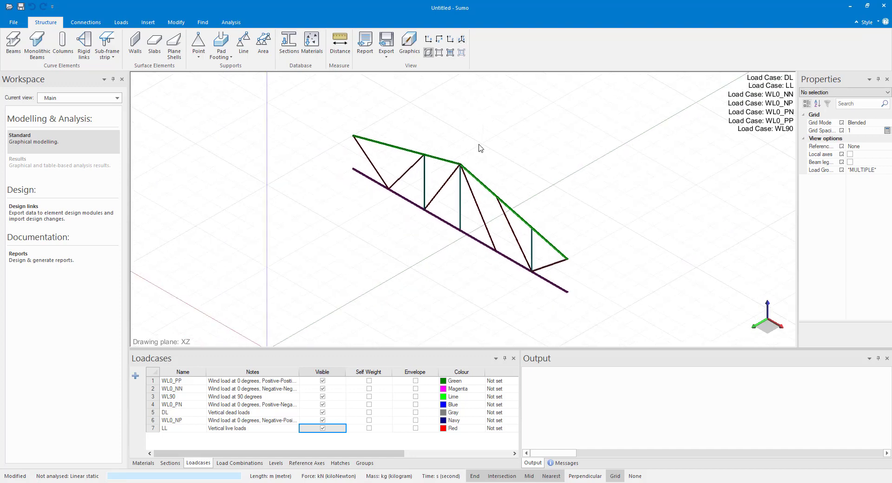
middle_drag(478, 146, 442, 146)
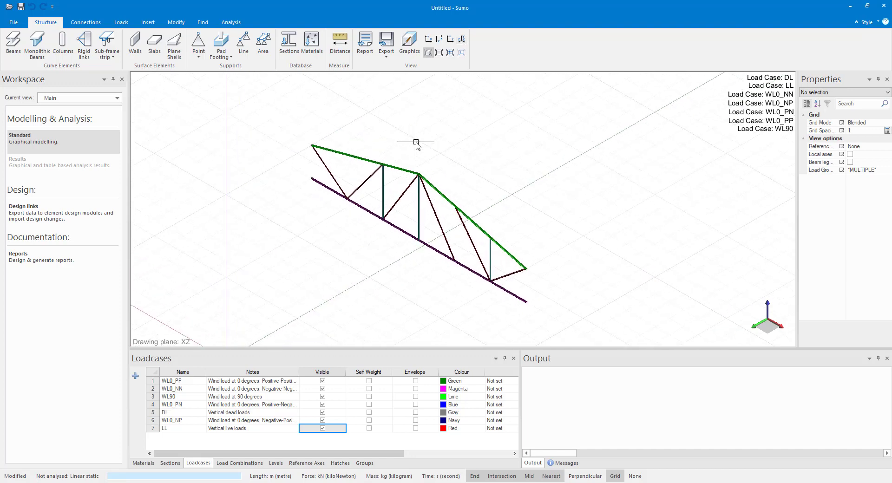